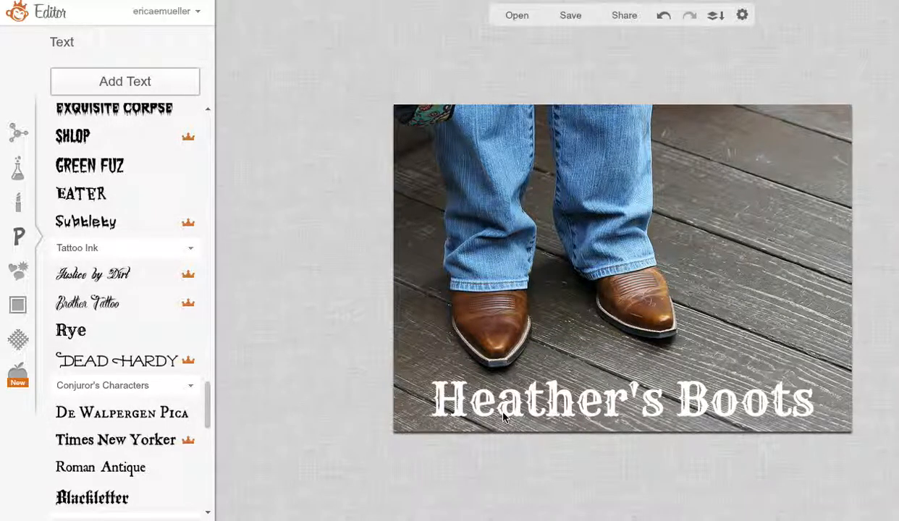
Step: Duplicate the white title text at the foot of the boots photo
left_click(526, 407)
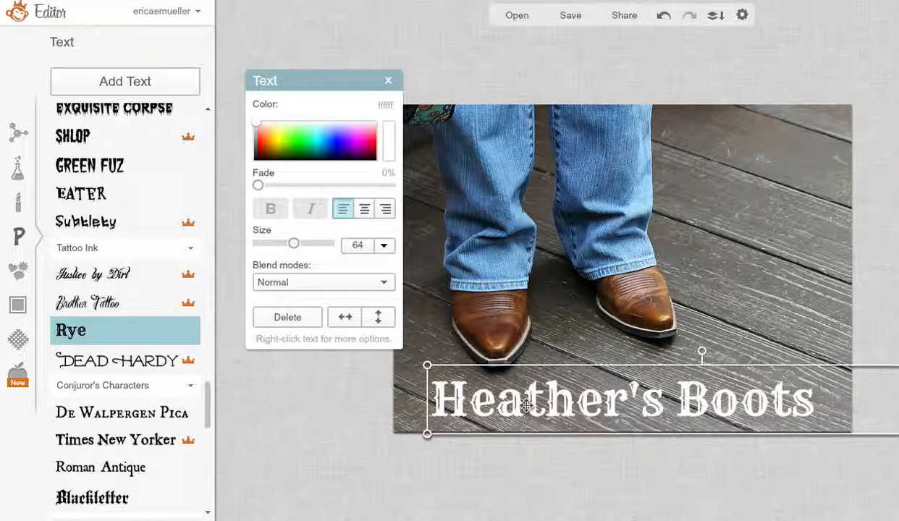
right_click(526, 407)
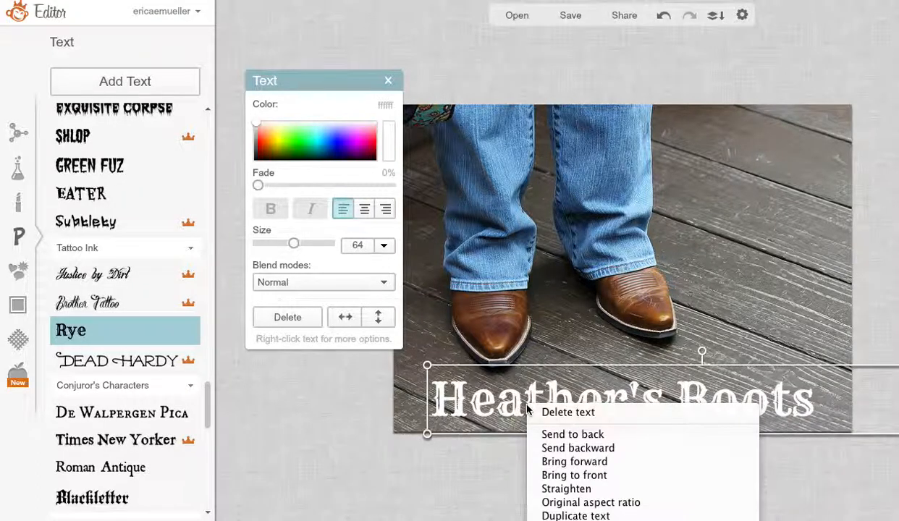
left_click(549, 515)
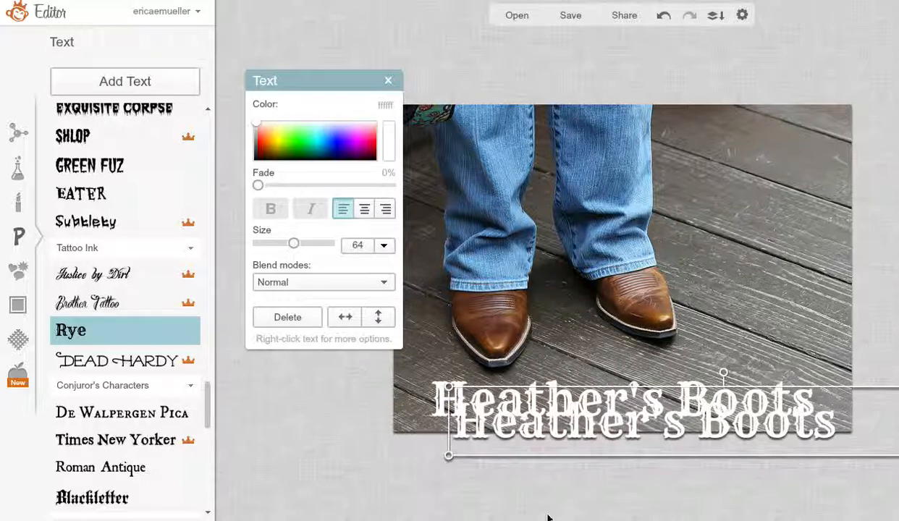
Step: Right-align the duplicated title text and position it slightly below the original so the two overlap
left_click_drag(515, 444, 484, 439)
double_click(486, 444)
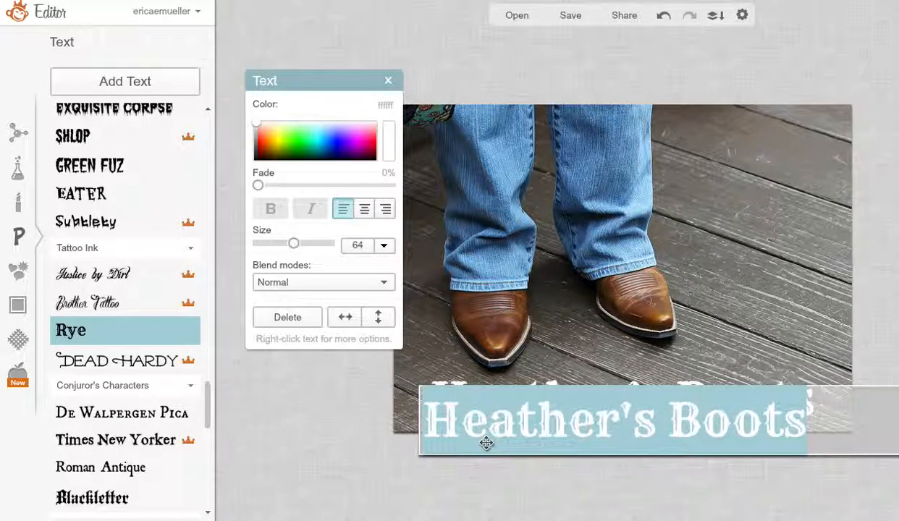
left_click(383, 214)
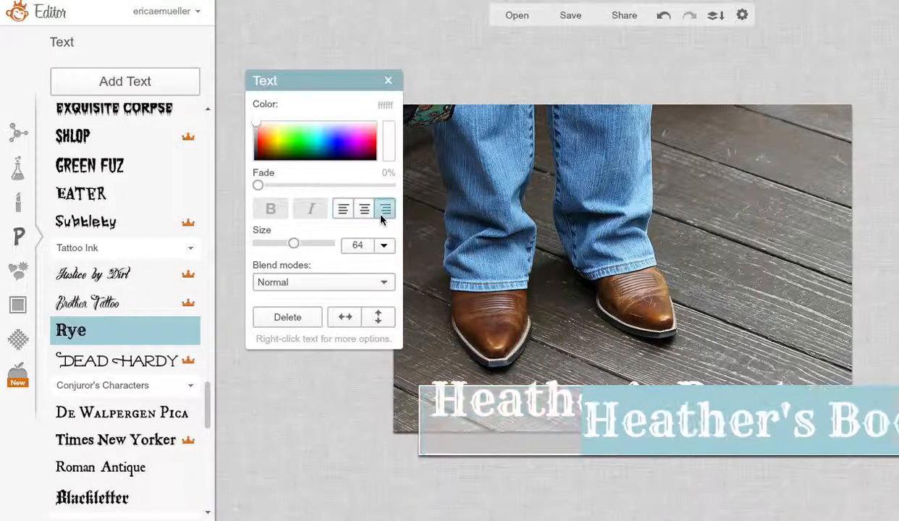
left_click(556, 446)
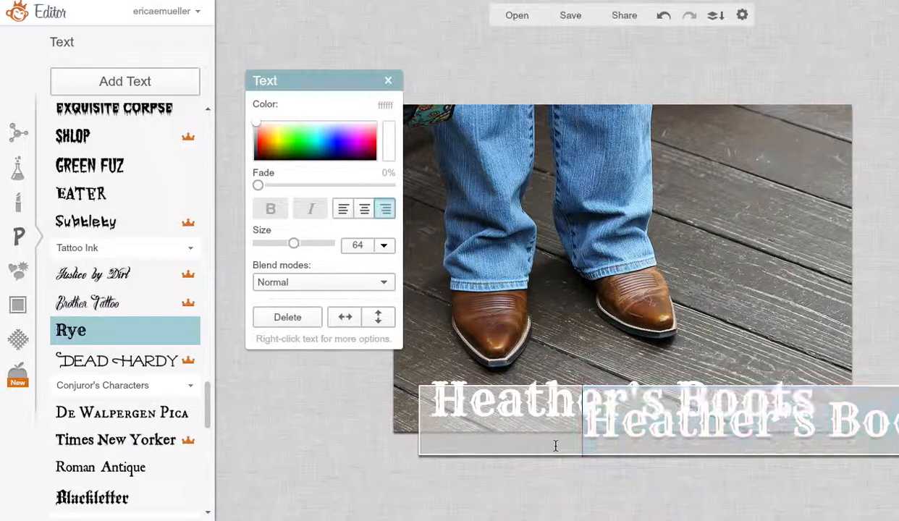
left_click(603, 462)
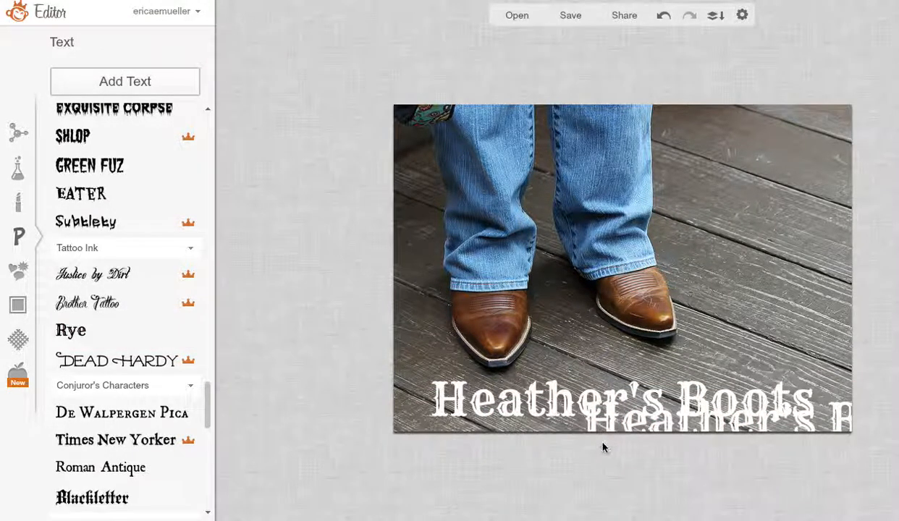
left_click(604, 443)
left_click_drag(606, 430, 438, 415)
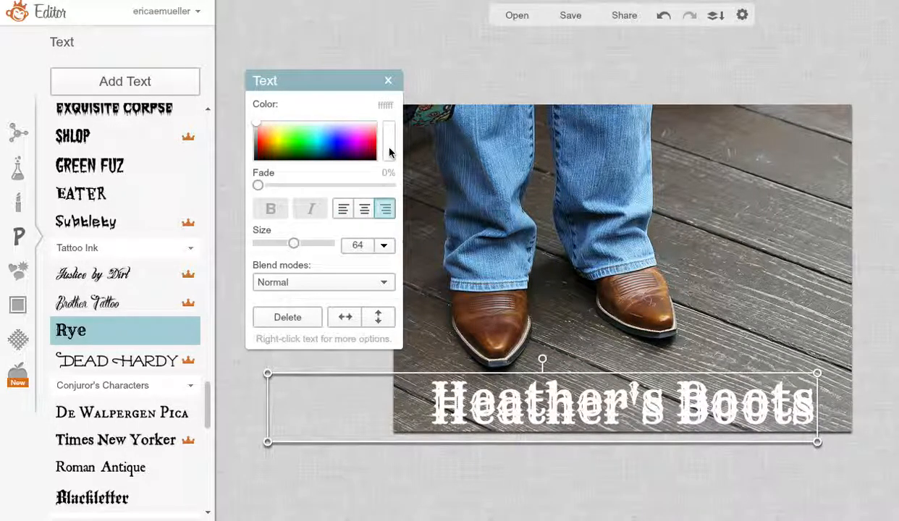
Step: Recolour the duplicate title to brown 88583c, sampled from the boot in the photo
double_click(389, 106)
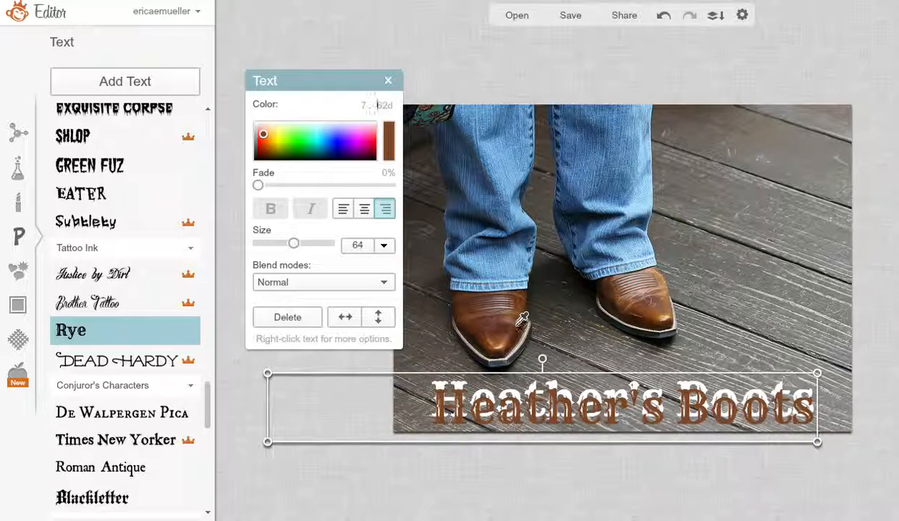
left_click(514, 325)
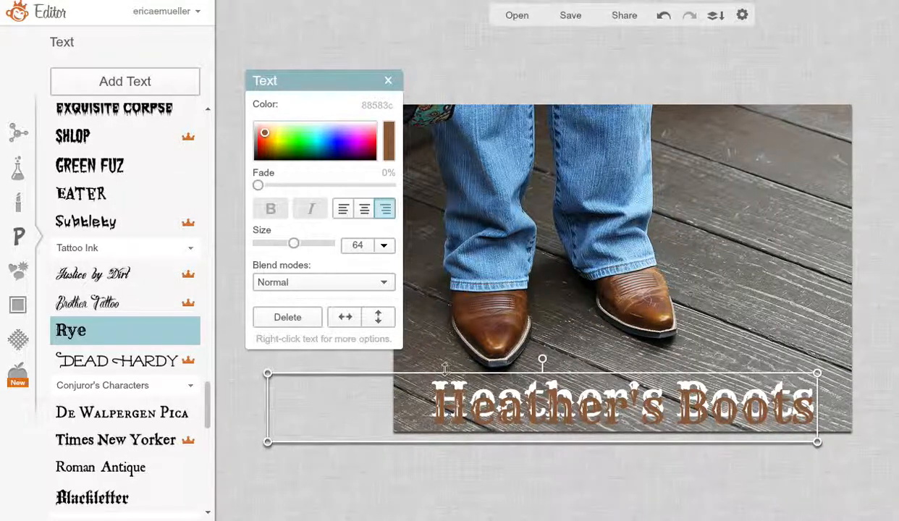
left_click(762, 207)
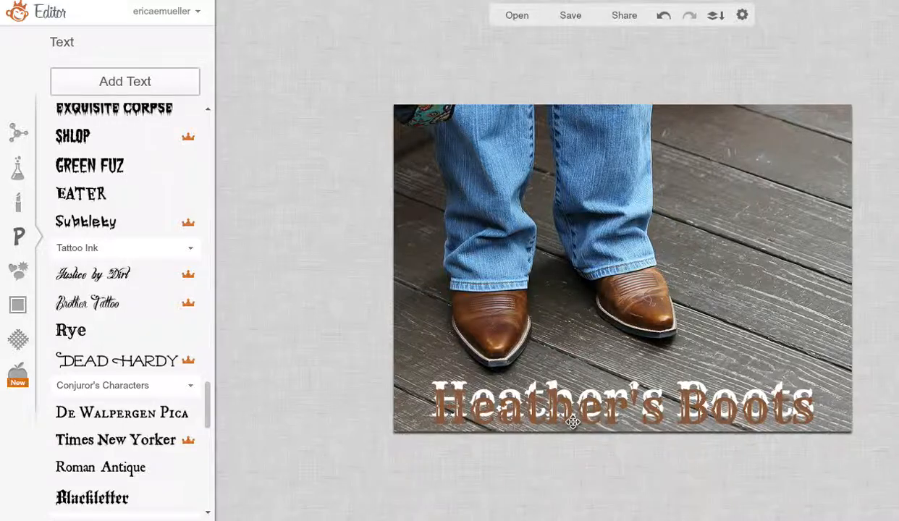
Step: Send the brown duplicate text backward so it sits behind the white title
left_click(572, 422)
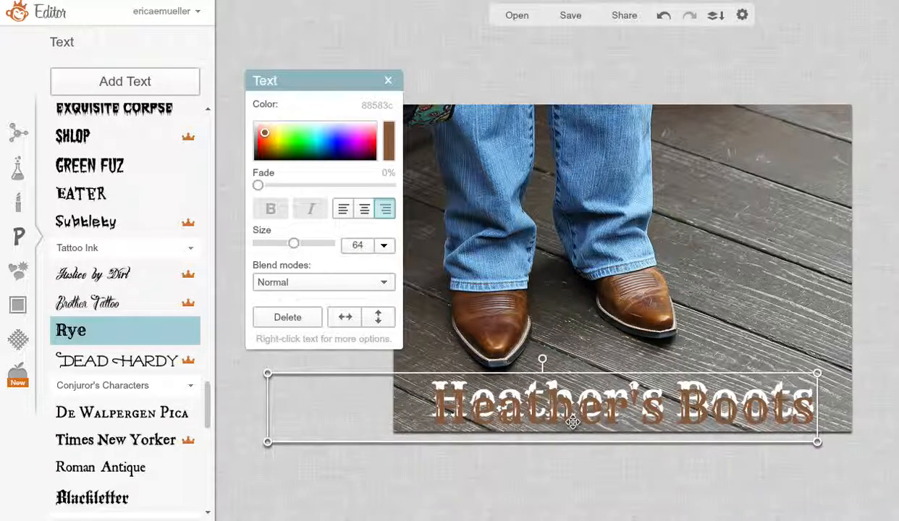
right_click(573, 422)
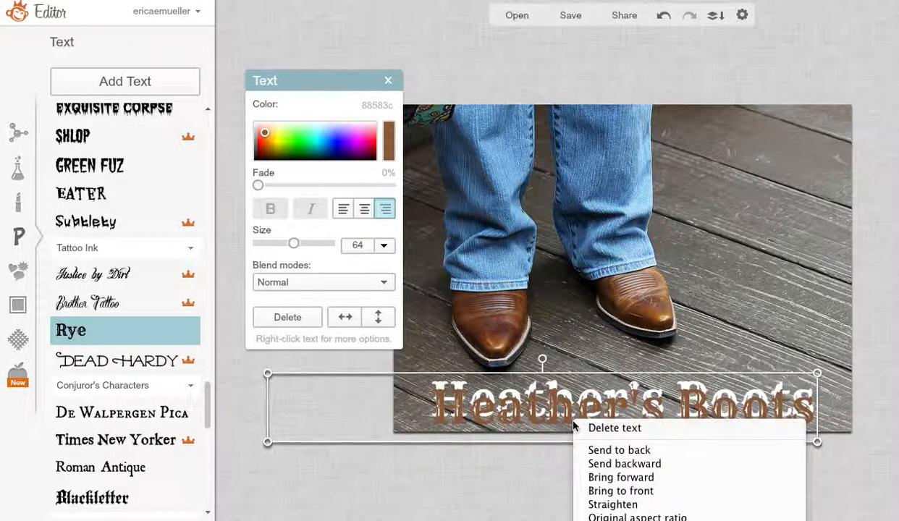
left_click(618, 464)
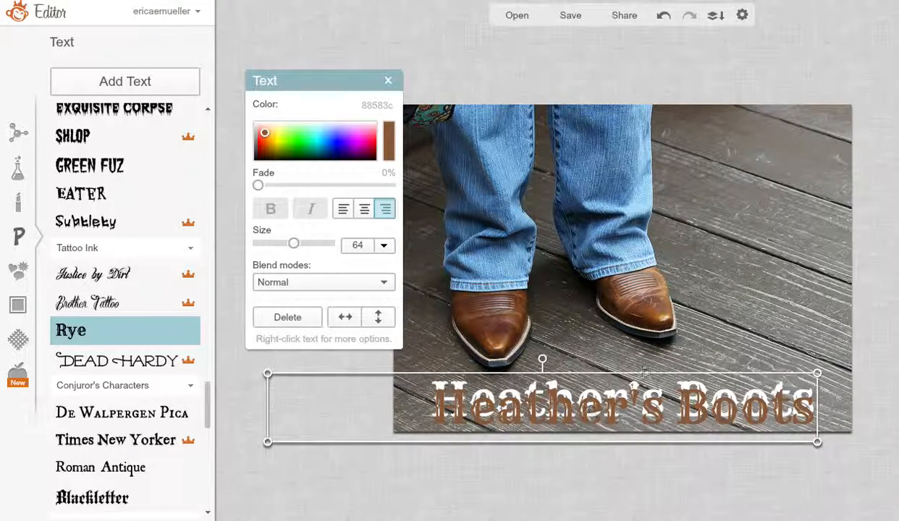
left_click(788, 282)
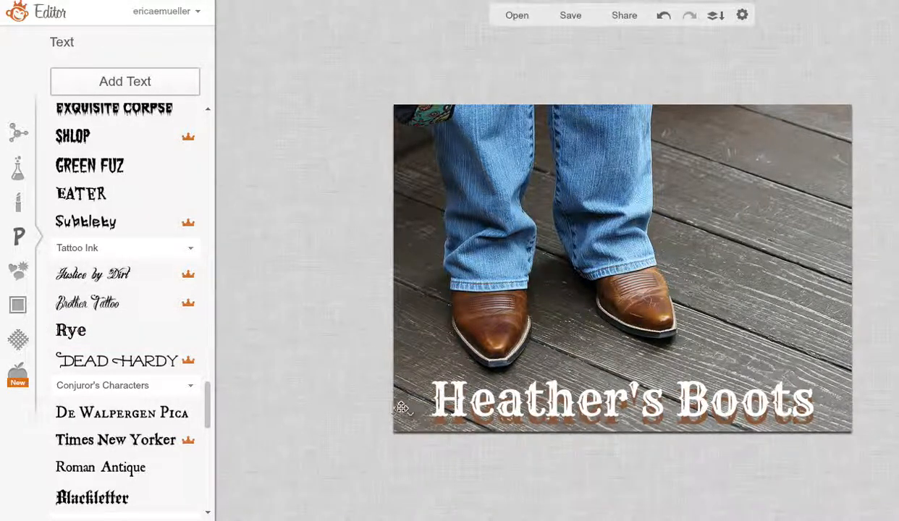
Step: Nudge the brown text up and slightly to the right so it forms a thin shadow behind the white title
left_click(371, 409)
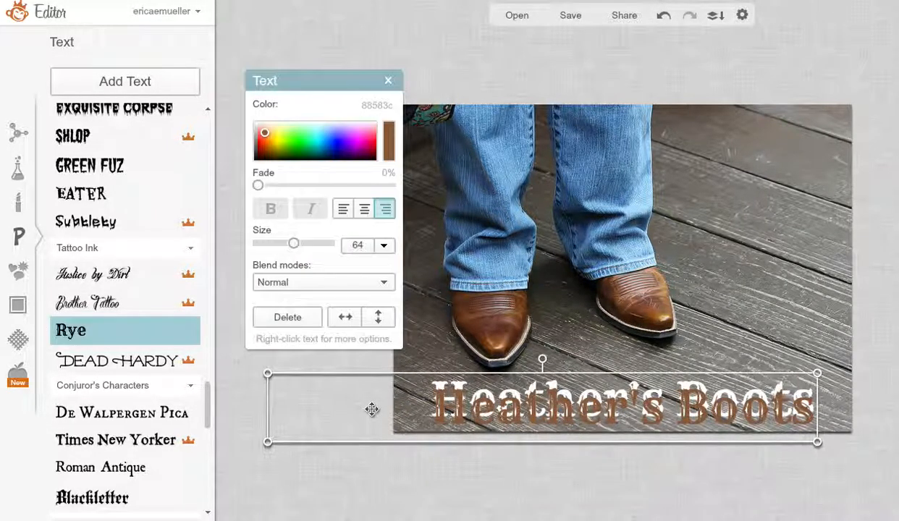
key("Up")
key("Up")
key("Up")
key("Up")
key("Up")
key("Up")
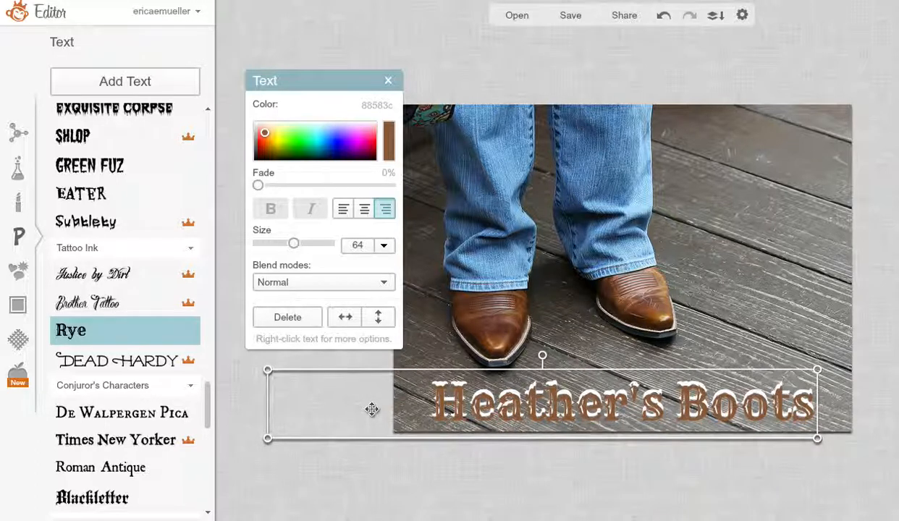
key("Right")
key("Right")
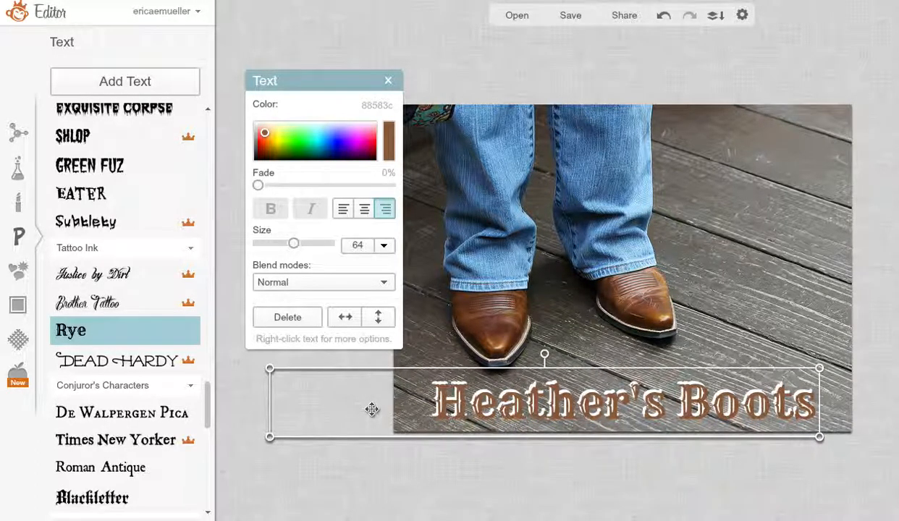
key("Up")
key("Up")
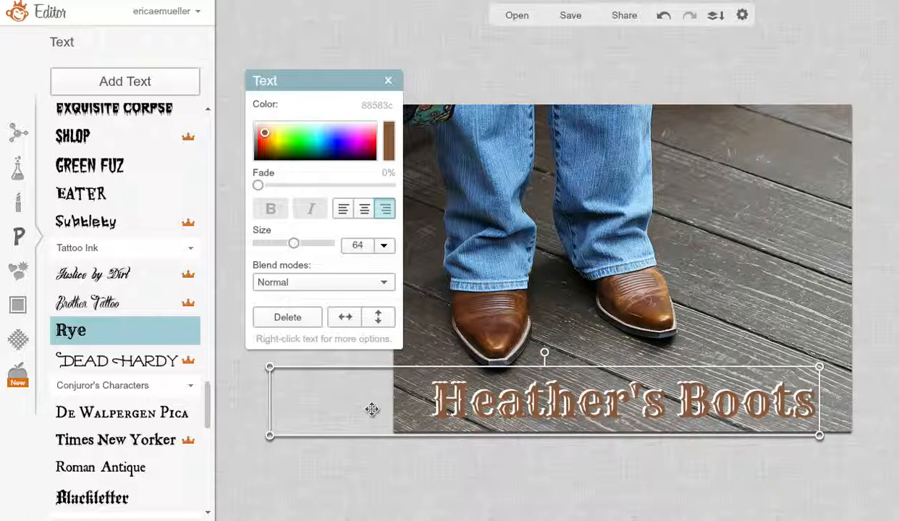
key("Left")
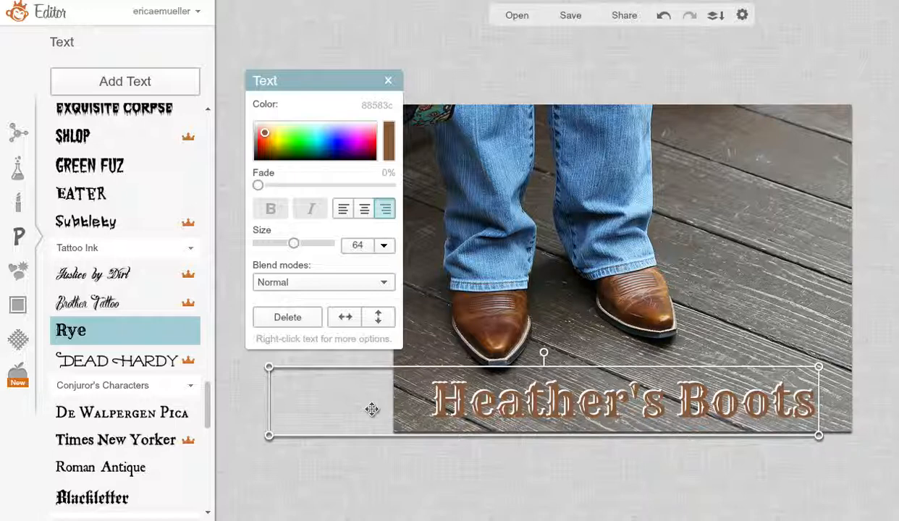
left_click(775, 197)
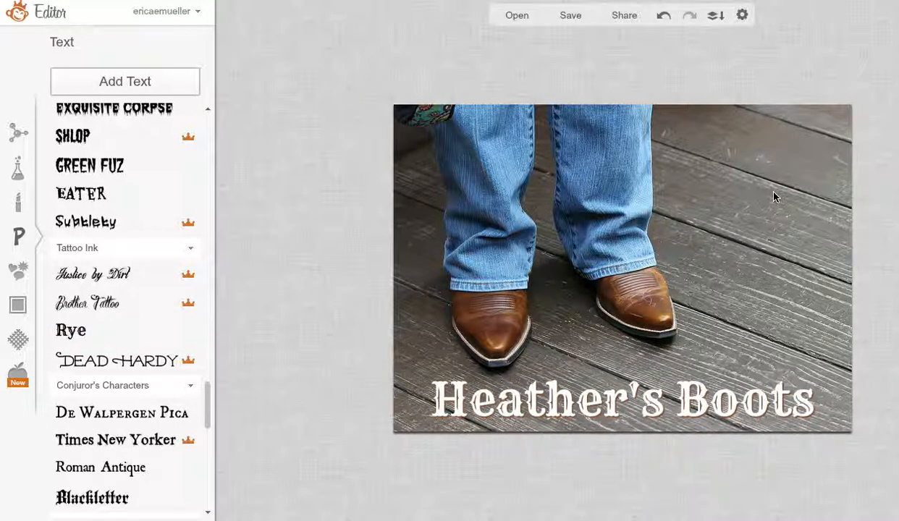
left_click(419, 407)
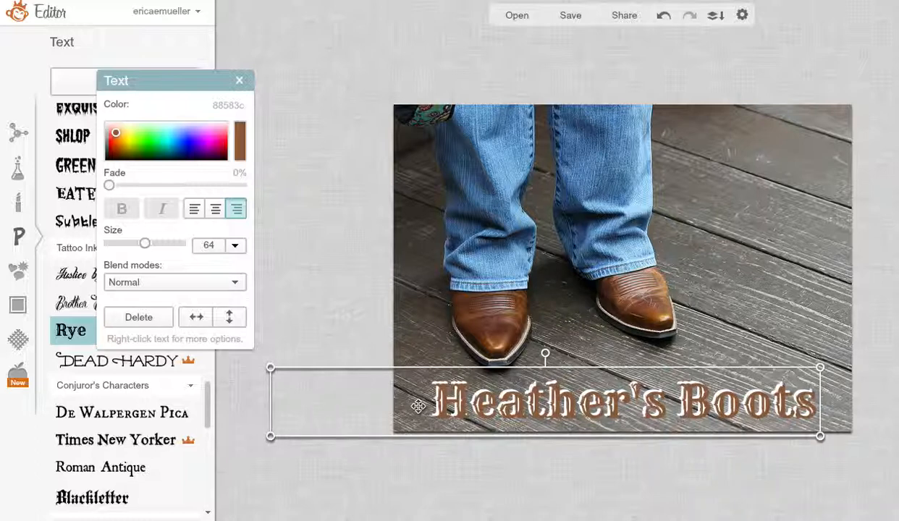
left_click(760, 246)
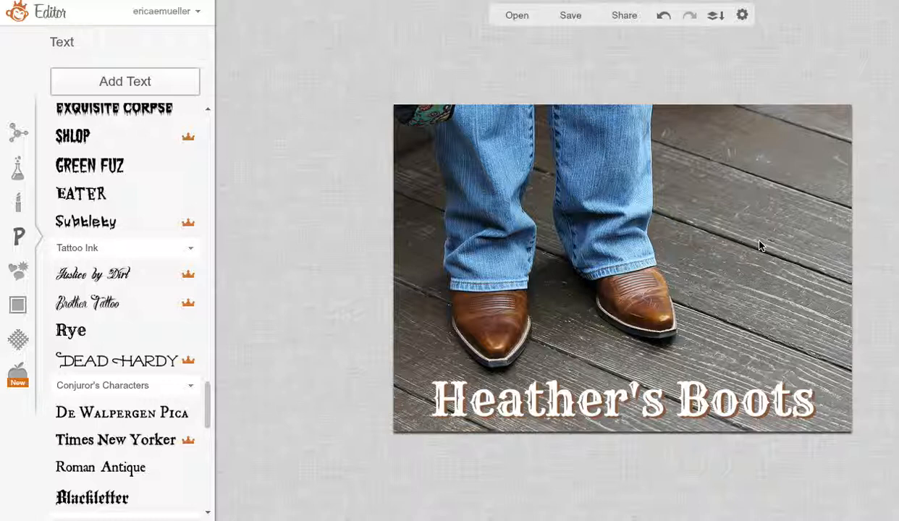
Step: Shift the brown shadow text left and up in small increments to line it up with the white title
left_click(376, 411)
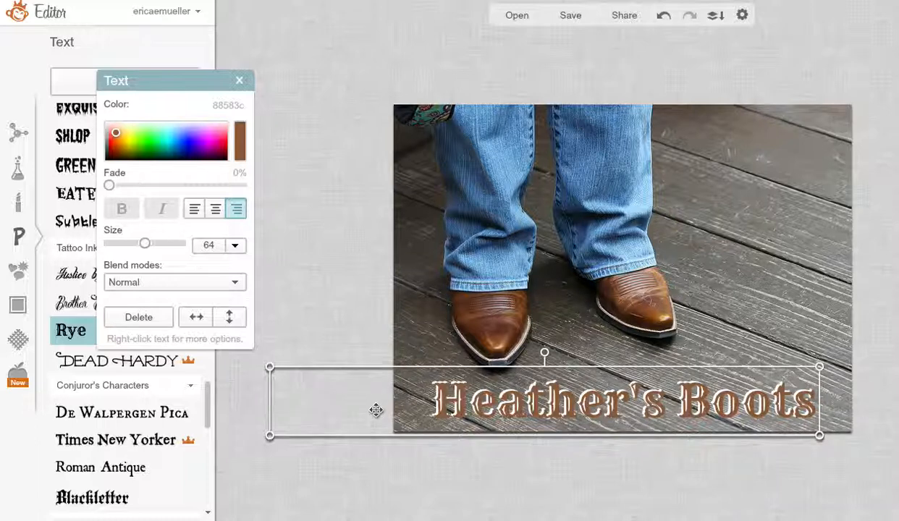
key("Left")
key("Left")
key("Left")
key("Left")
key("Left")
key("Left")
key("Up")
key("Up")
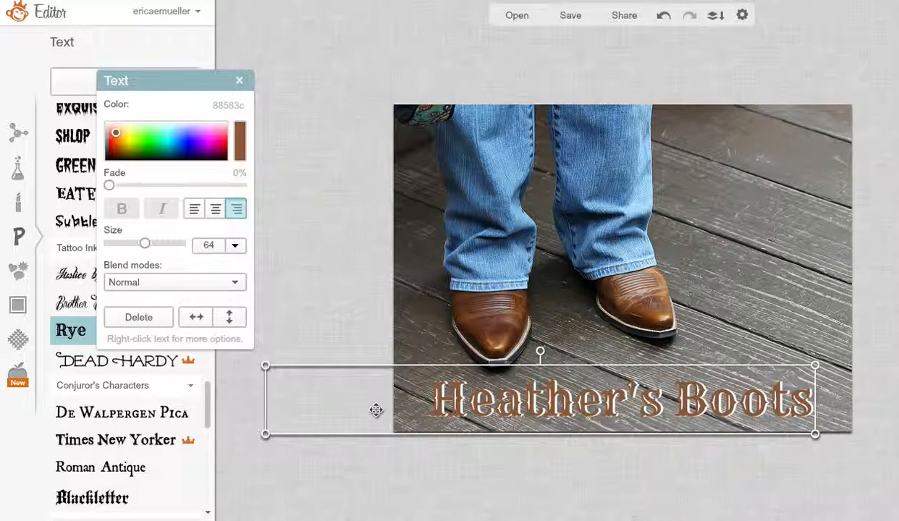
Step: Offset the brown shadow text slightly right and down from the white title
key("Right")
key("Right")
key("Right")
key("Right")
key("Right")
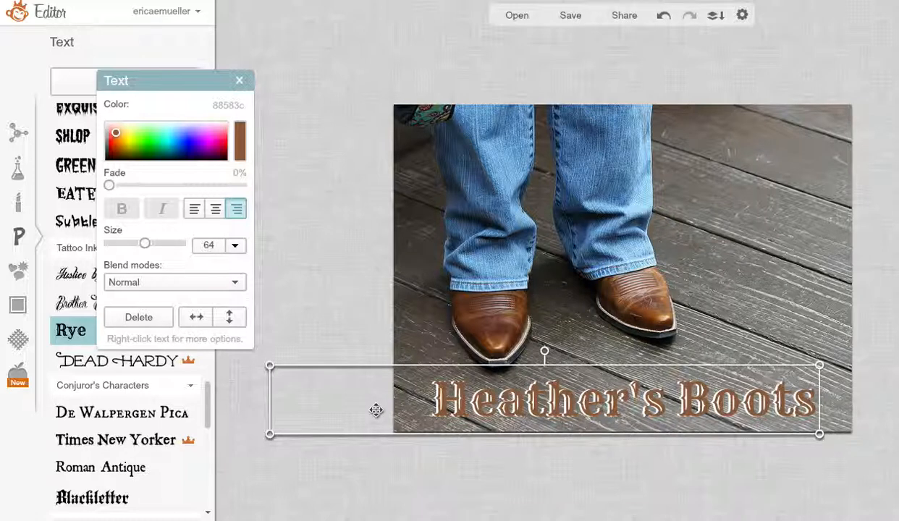
key("Down")
key("Down")
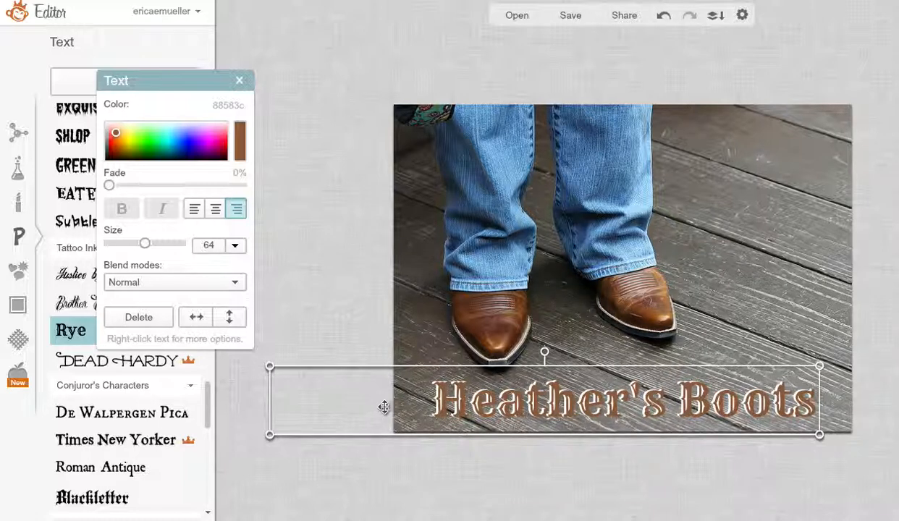
left_click(836, 219)
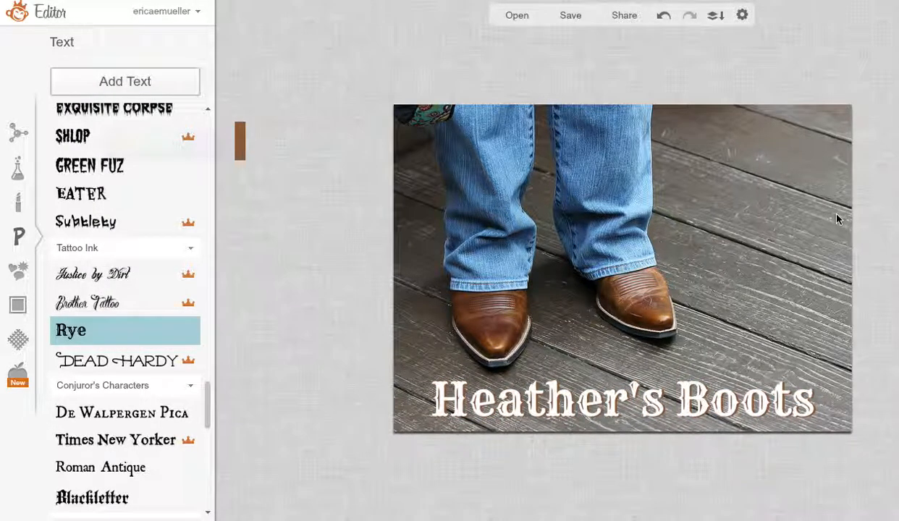
Step: Reselect the brown shadow text and nudge it a touch farther right of the white title
left_click(393, 409)
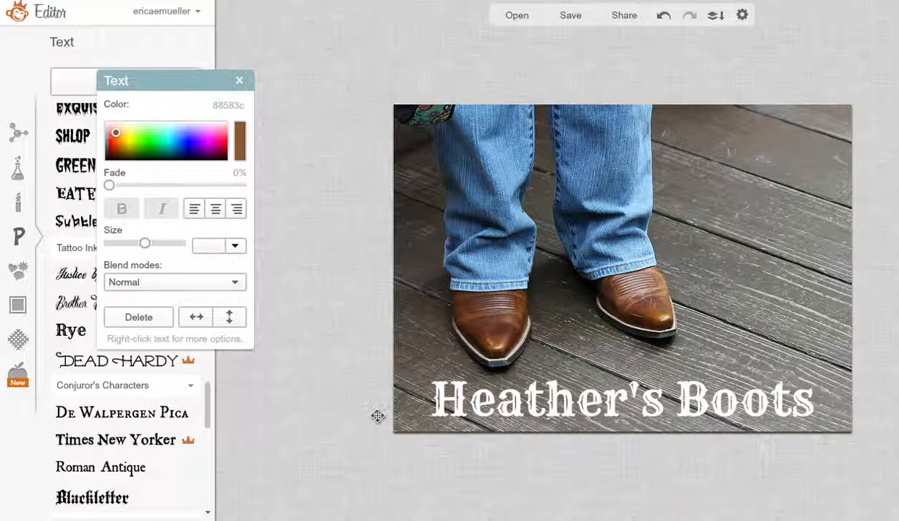
double_click(378, 416)
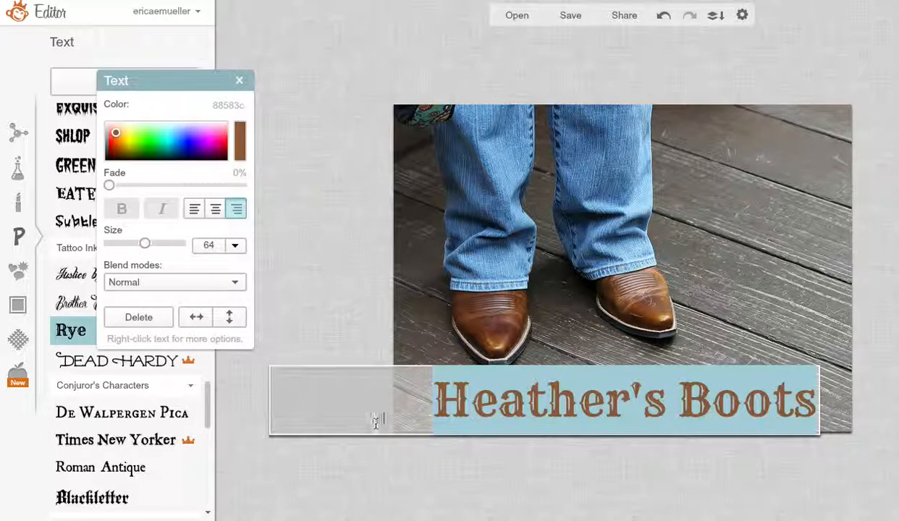
left_click(393, 437)
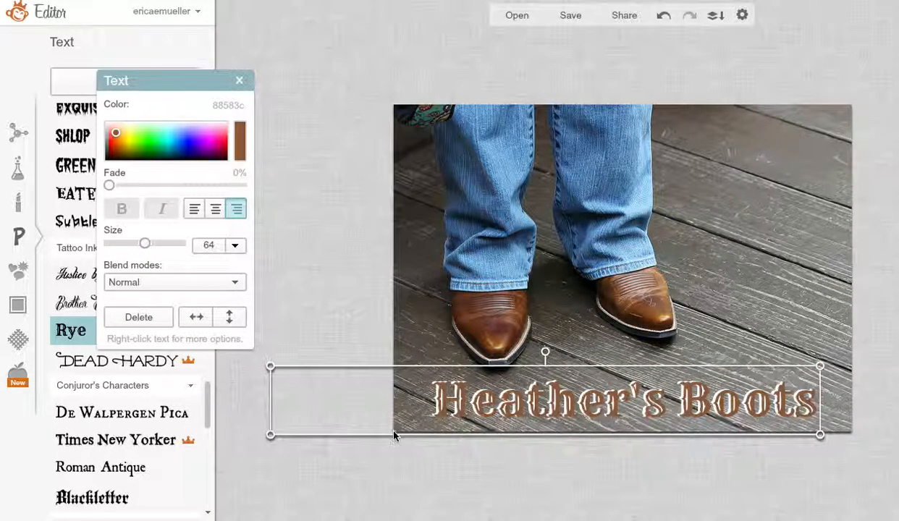
left_click(802, 215)
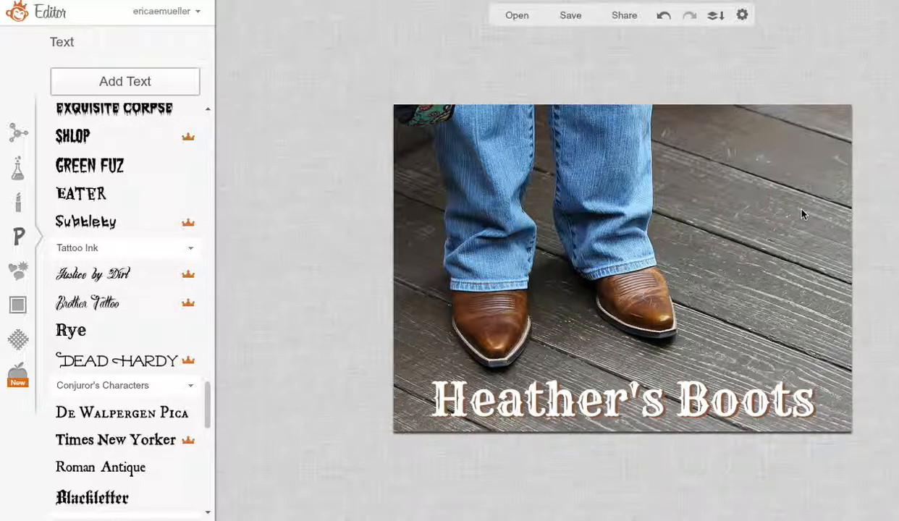
left_click(393, 409)
Step: Merge all overlays into the photo, undo the merge, and check that the title text can be selected
left_click(715, 18)
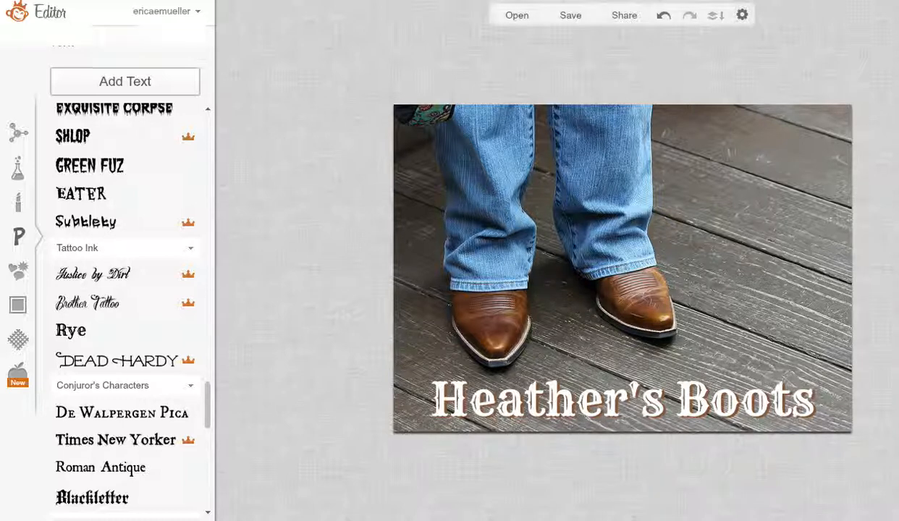
left_click(663, 15)
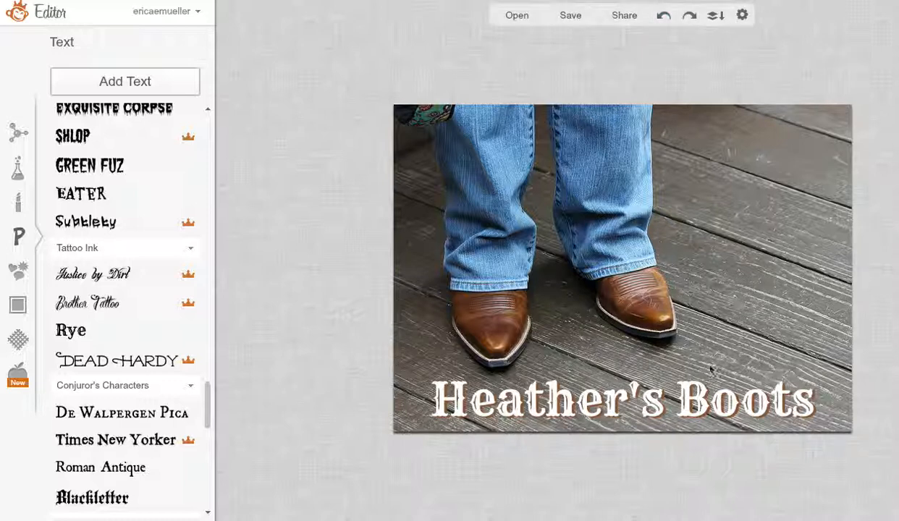
left_click(679, 402)
left_click(747, 296)
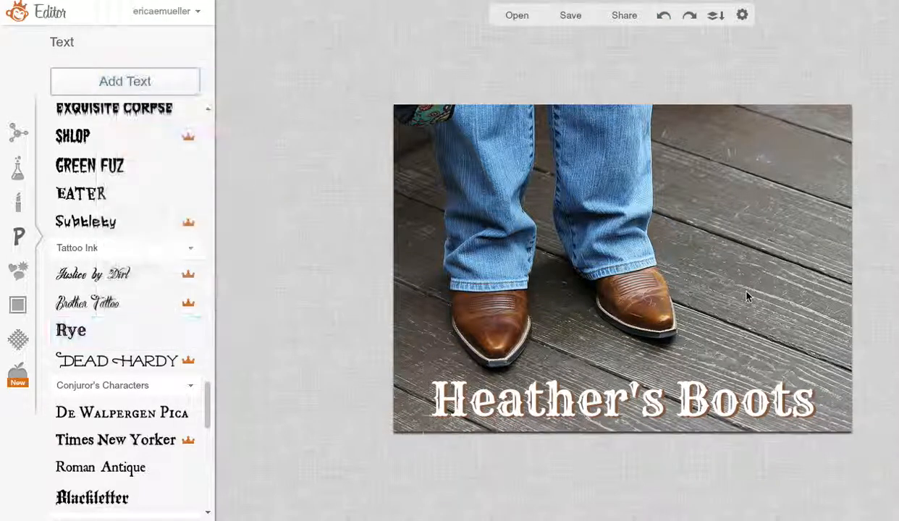